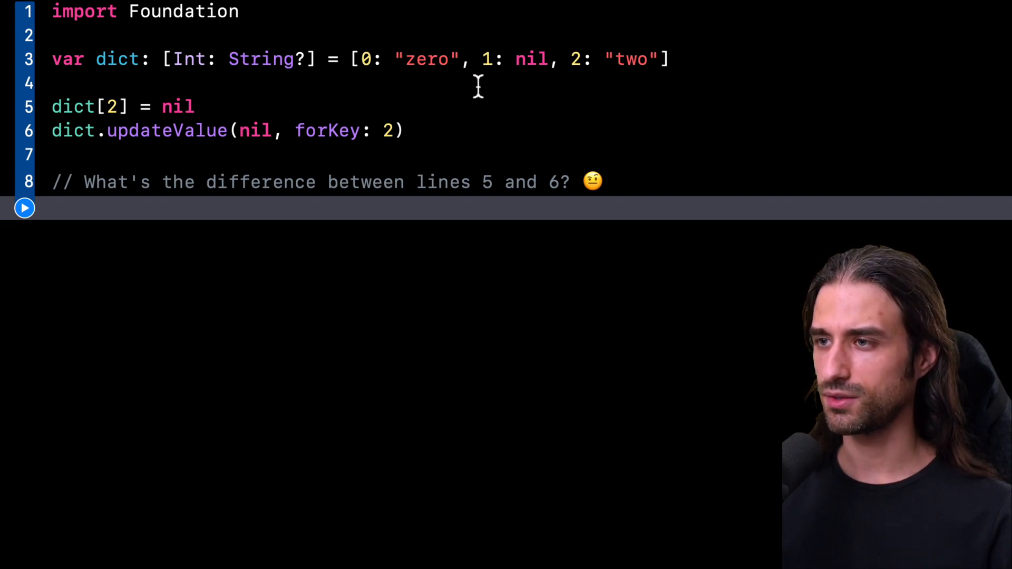
Review the declaration, the dict[2] = nil line, the updateValue line and the question comment
{"action": "left_click", "coordinate": [249, 85]}
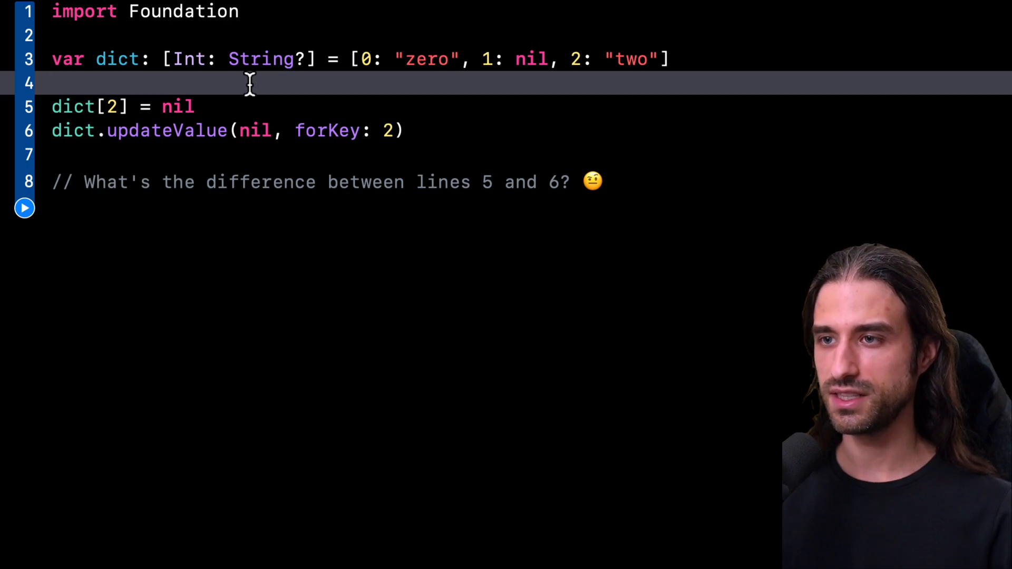
{"action": "left_click", "coordinate": [237, 107]}
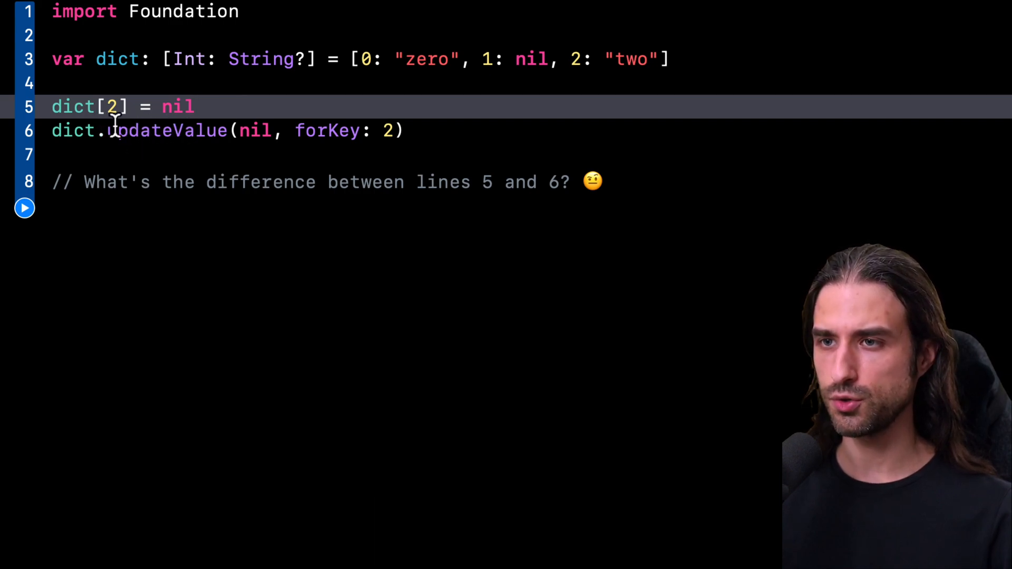
{"action": "left_click", "coordinate": [417, 130]}
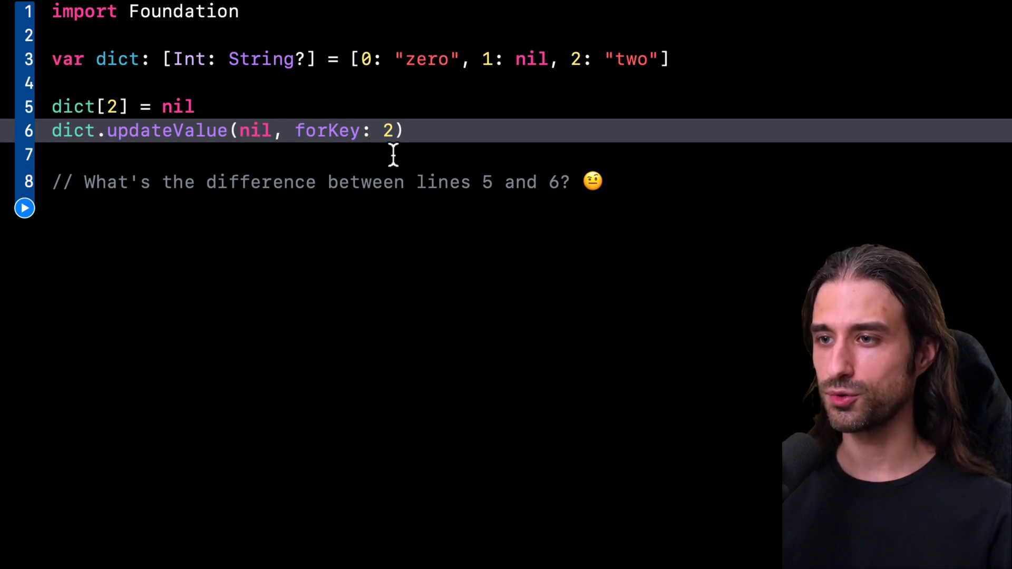
{"action": "left_click", "coordinate": [617, 184]}
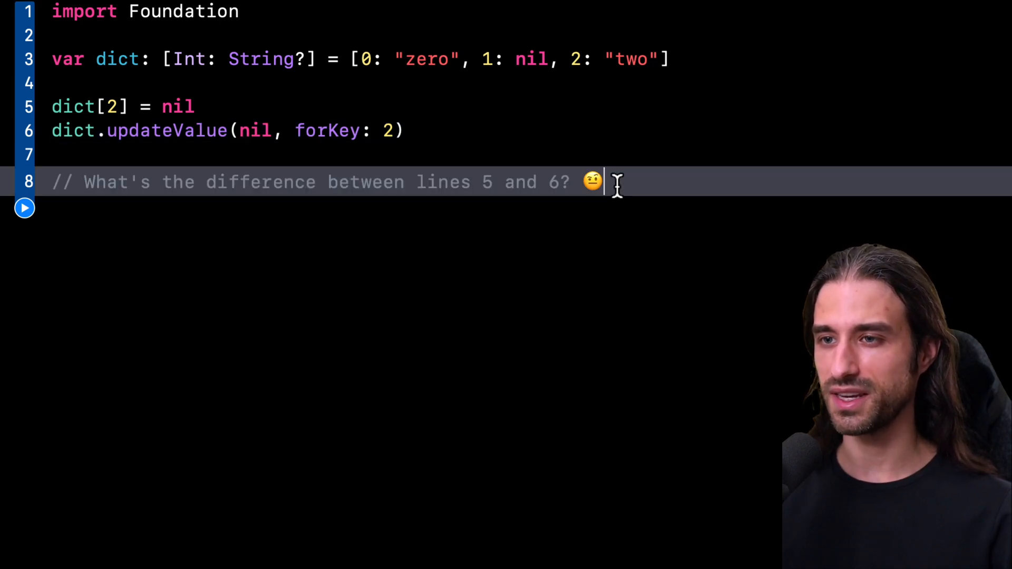
{"action": "left_click", "coordinate": [500, 111]}
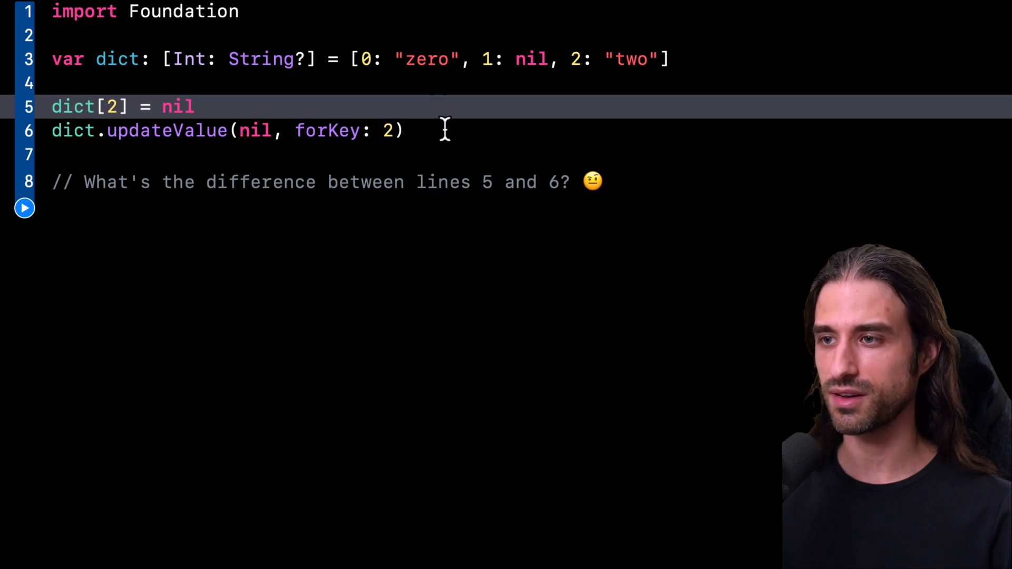
{"action": "left_click", "coordinate": [445, 131]}
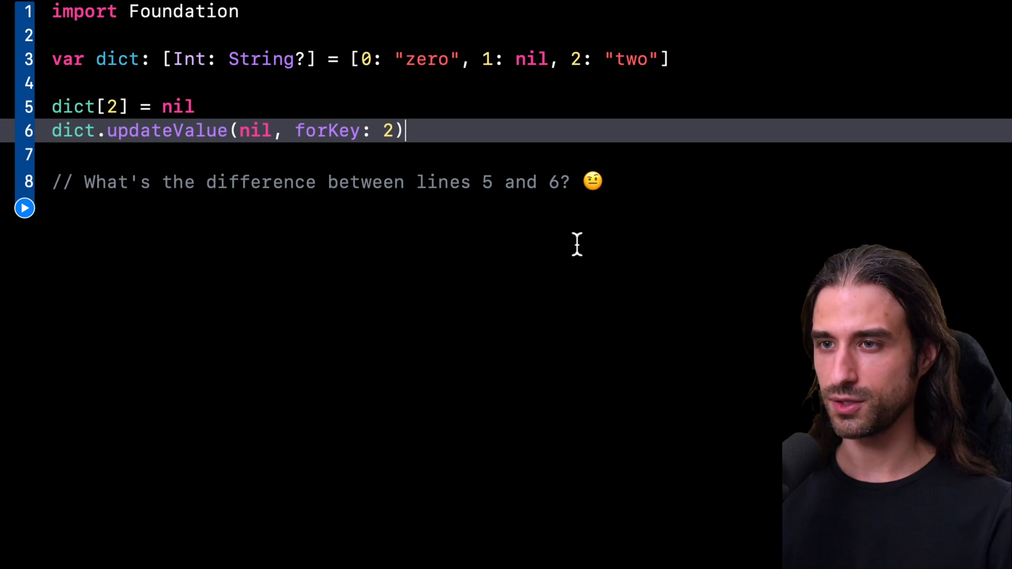
Comment out the updateValue line, add dict on a new line and run to show keys 0 and 1 only
{"action": "key", "text": "super+slash"}
{"action": "key", "text": "Return"}
{"action": "key", "text": "Return"}
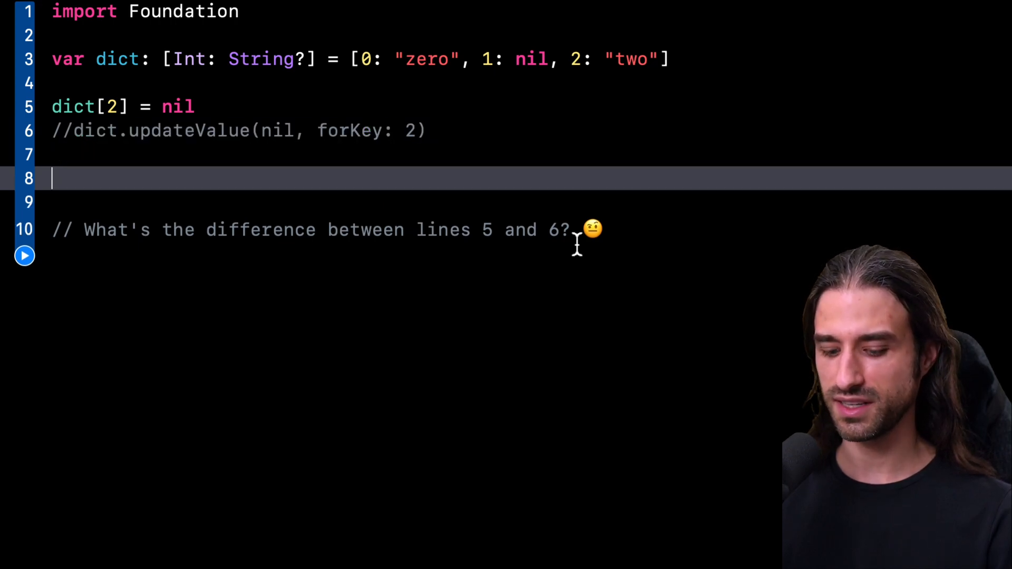
{"action": "type", "text": "di"}
{"action": "key", "text": "Tab"}
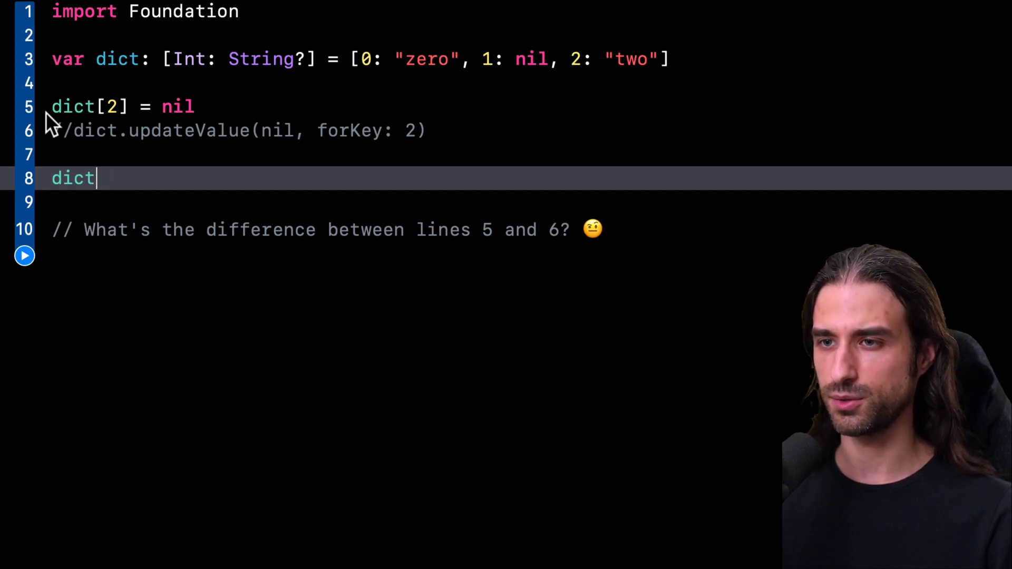
{"action": "key", "text": "shift+super+Return"}
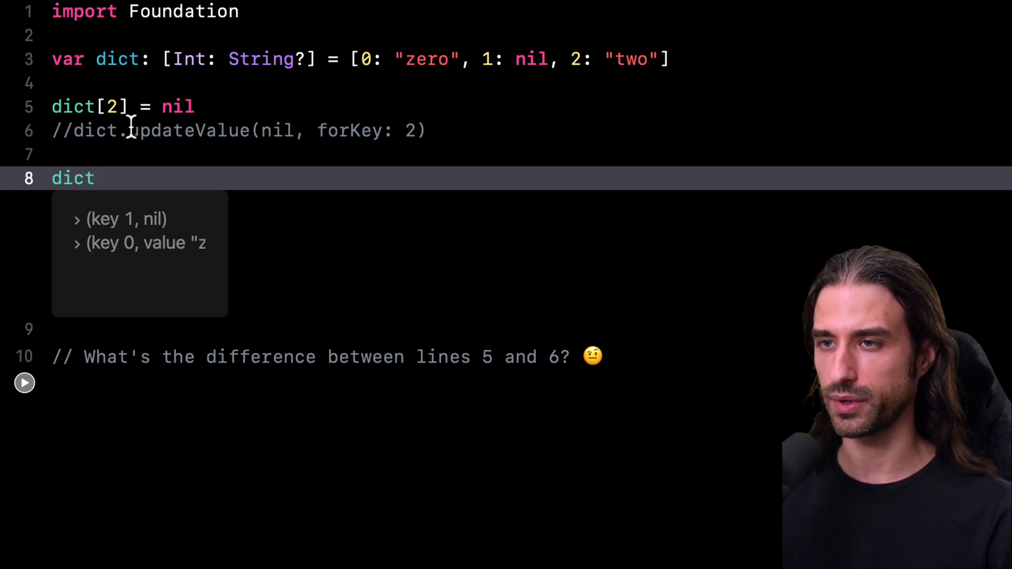
Comment out dict[2] = nil, uncomment updateValue(nil, forKey: 2) and run, showing key 2 kept with nil
{"action": "left_click", "coordinate": [196, 107]}
{"action": "key", "text": "super+slash"}
{"action": "left_click", "coordinate": [453, 131]}
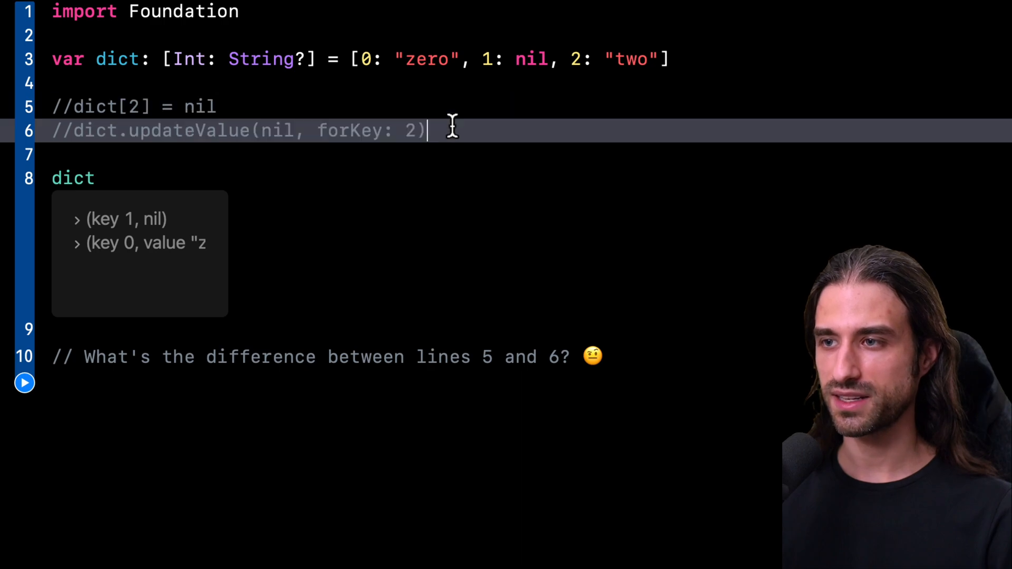
{"action": "key", "text": "super+slash"}
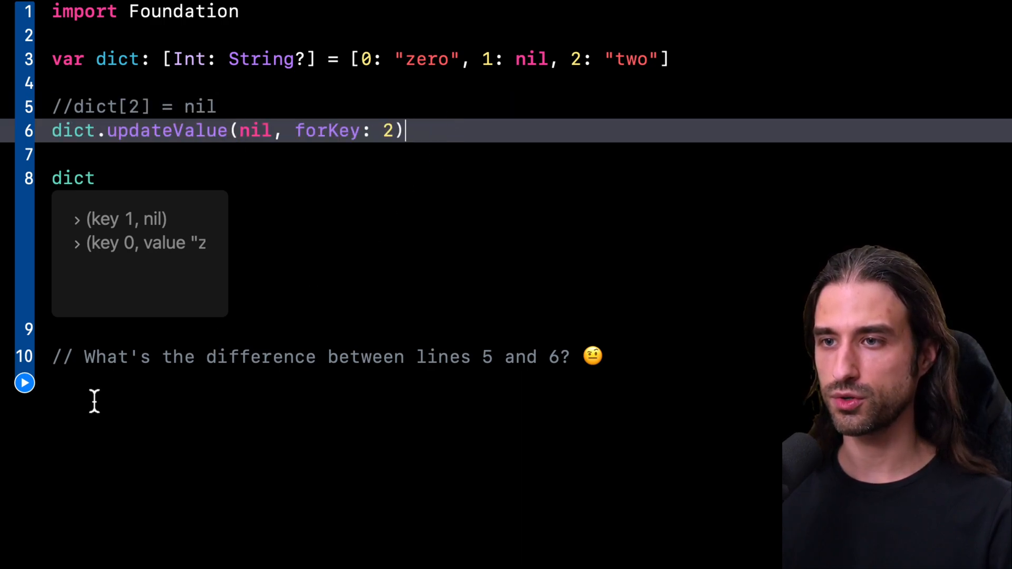
{"action": "left_click", "coordinate": [25, 381]}
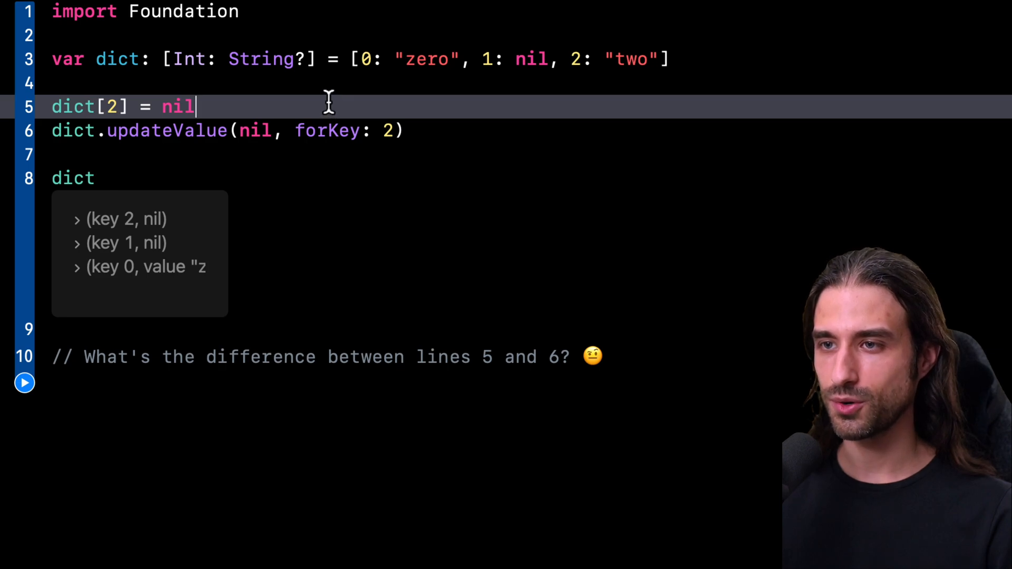
{"action": "left_click", "coordinate": [428, 131]}
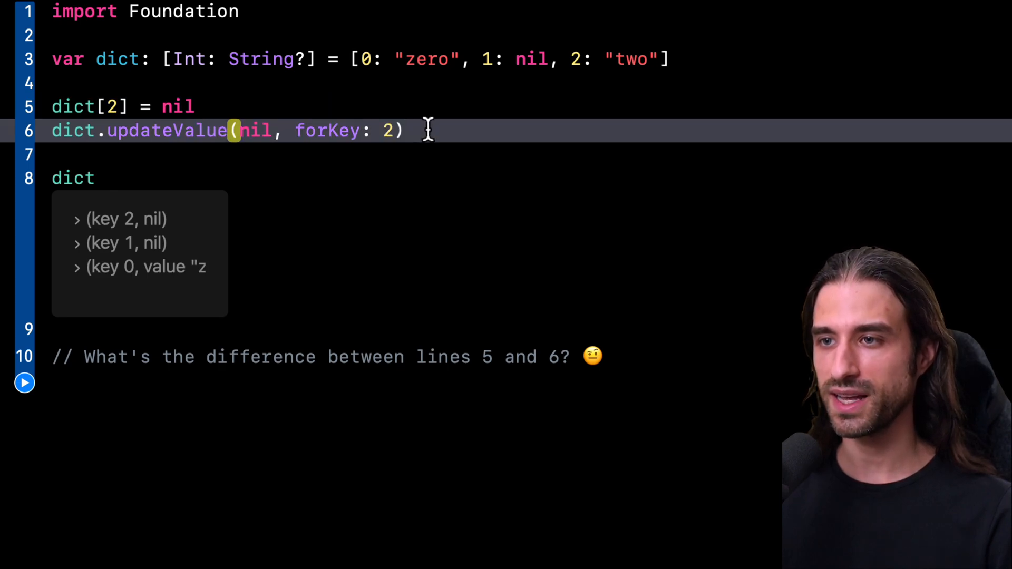
{"action": "left_click", "coordinate": [261, 106]}
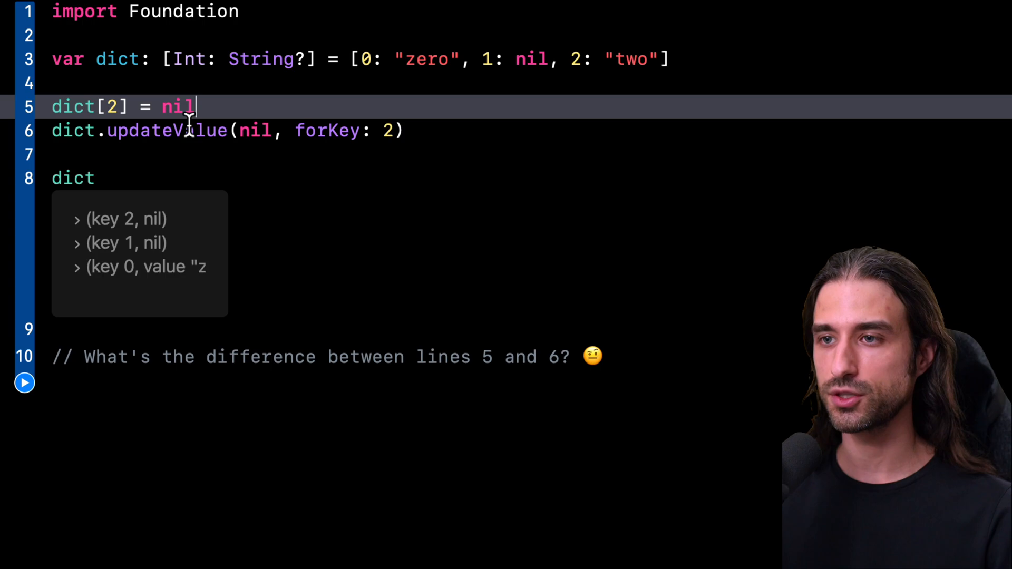
{"action": "left_click", "coordinate": [424, 137]}
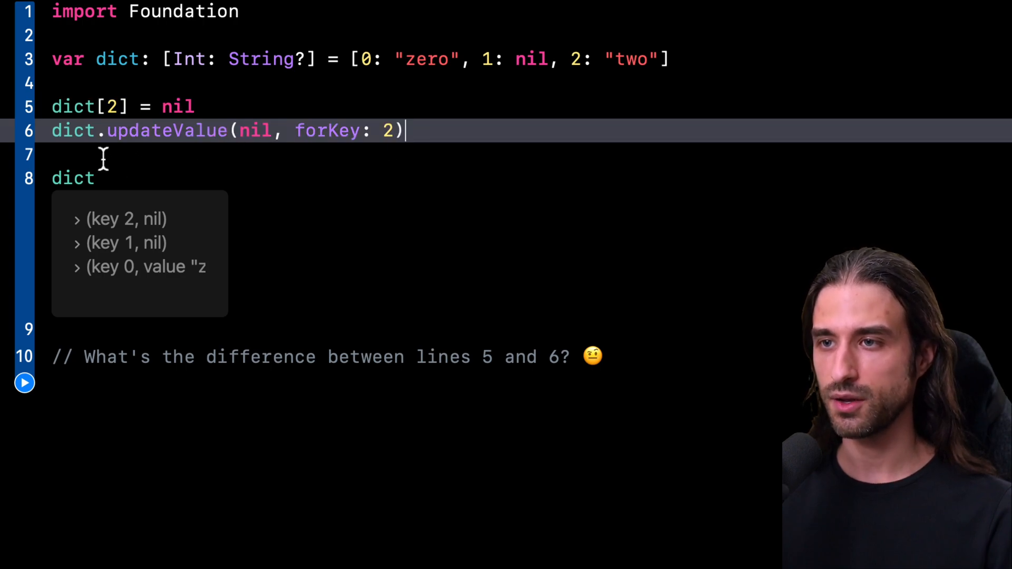